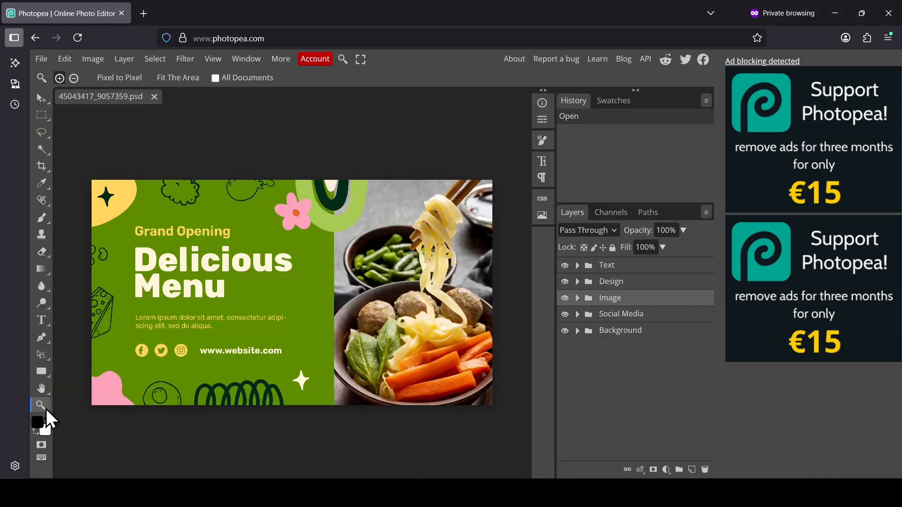
Convert the document to CMYK color mode.
{"action": "right_click", "coordinate": [269, 301]}
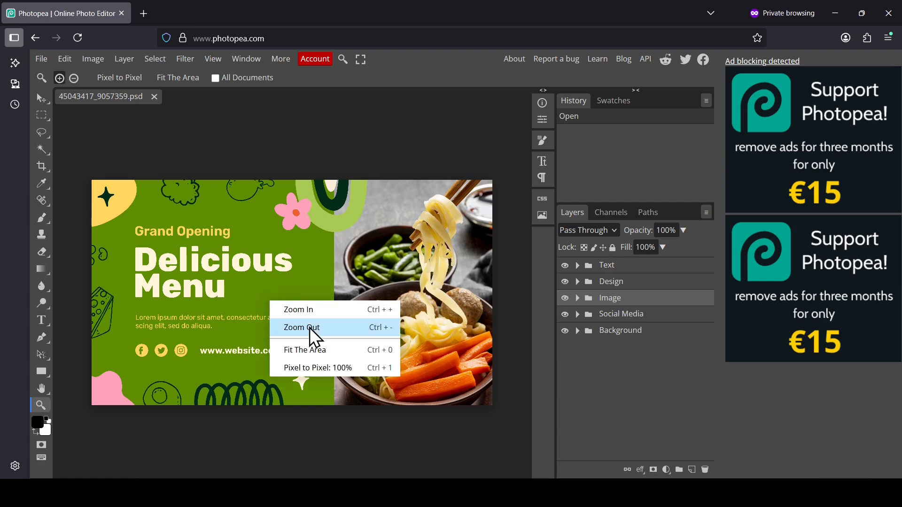
{"action": "left_click", "coordinate": [322, 356]}
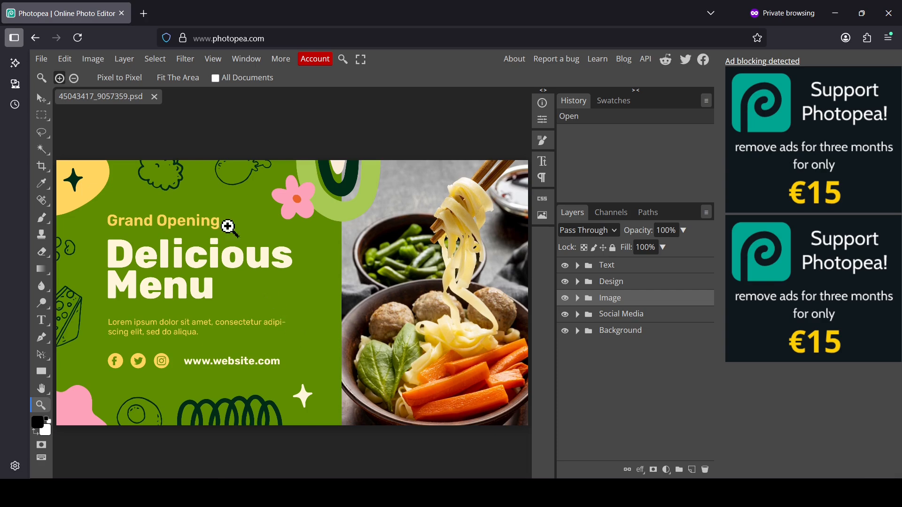
{"action": "left_click", "coordinate": [99, 63]}
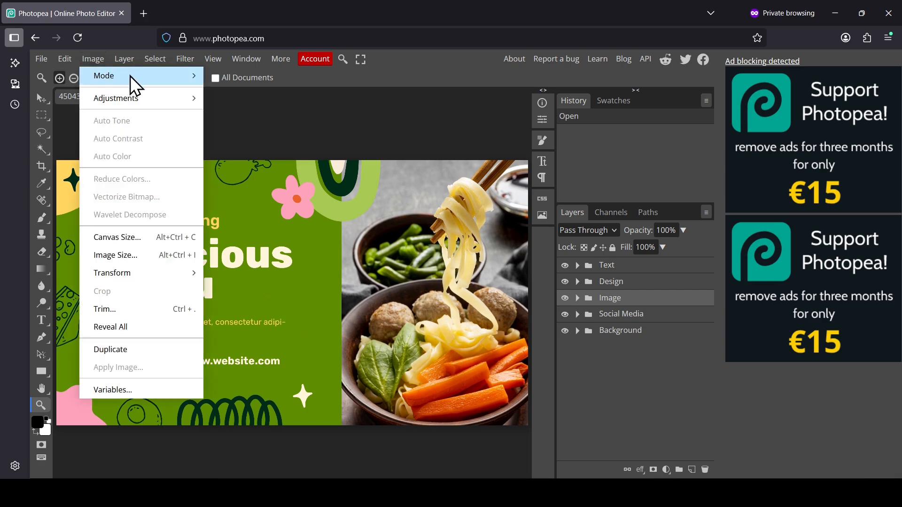
{"action": "mouse_move", "coordinate": [131, 76]}
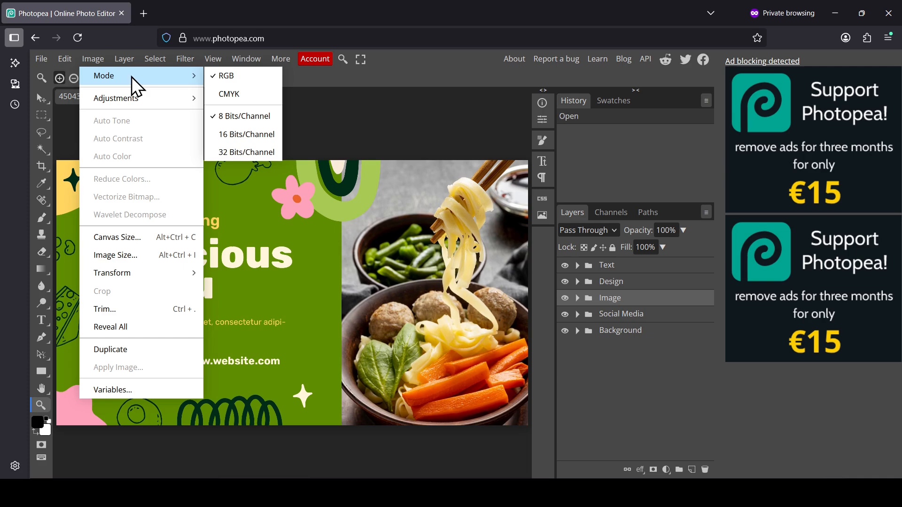
{"action": "left_click", "coordinate": [248, 99]}
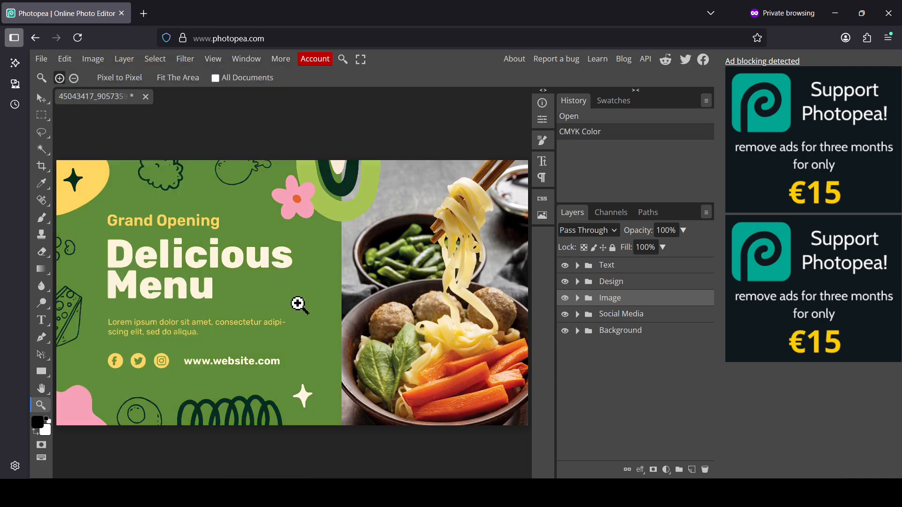
Convert the document back to RGB color mode to compare the colors.
{"action": "left_click", "coordinate": [308, 323]}
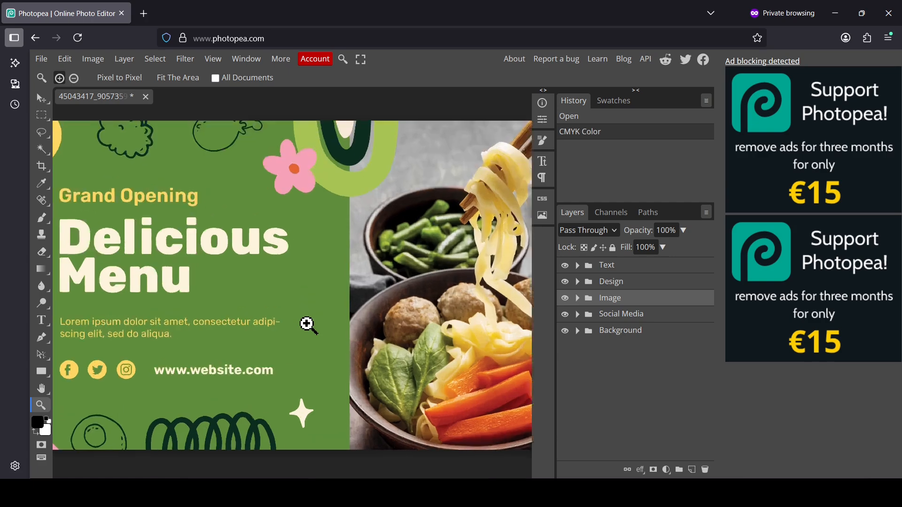
{"action": "left_click", "coordinate": [307, 323]}
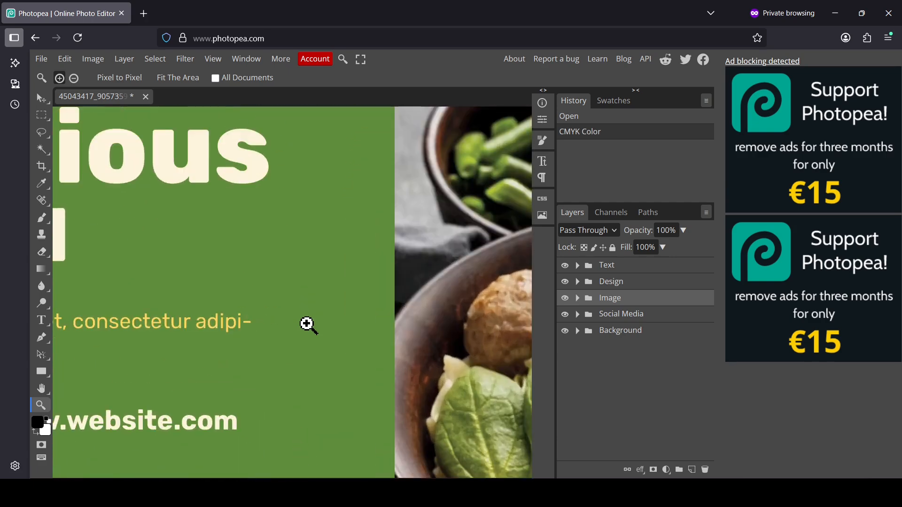
{"action": "left_click", "coordinate": [103, 63]}
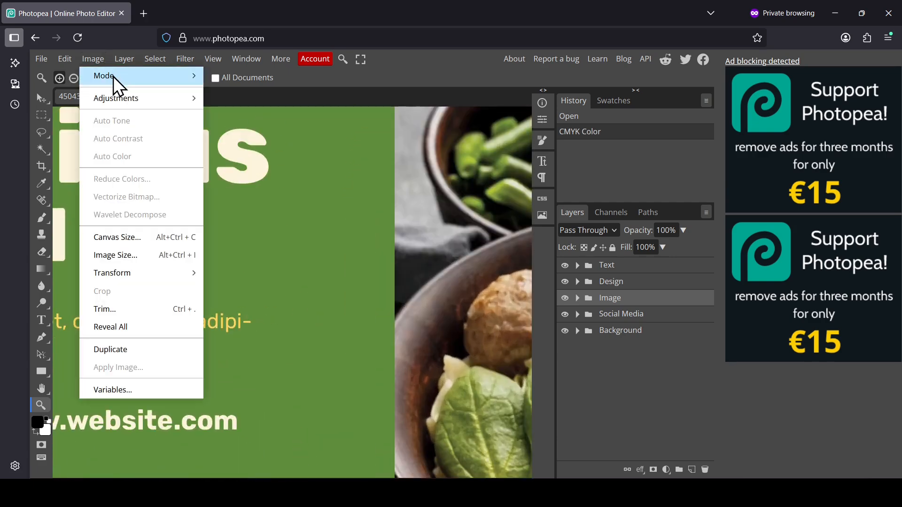
{"action": "mouse_move", "coordinate": [114, 76]}
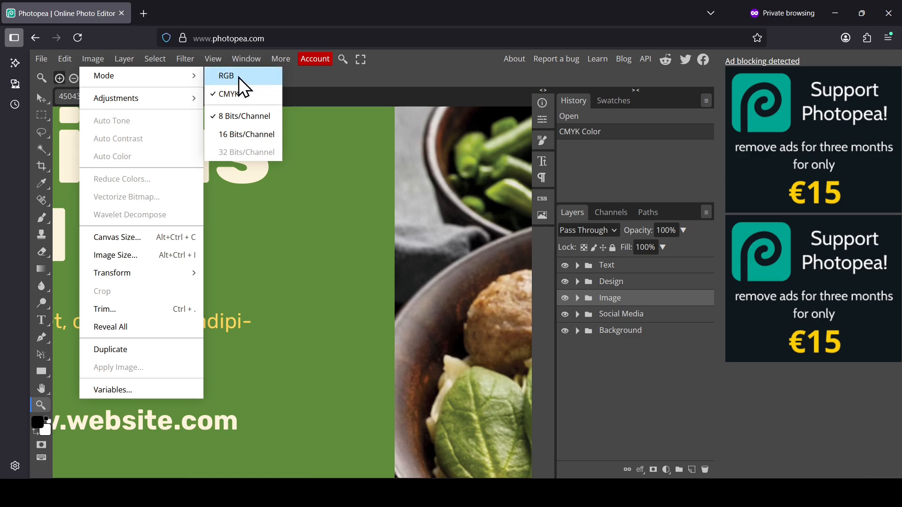
{"action": "left_click", "coordinate": [242, 77]}
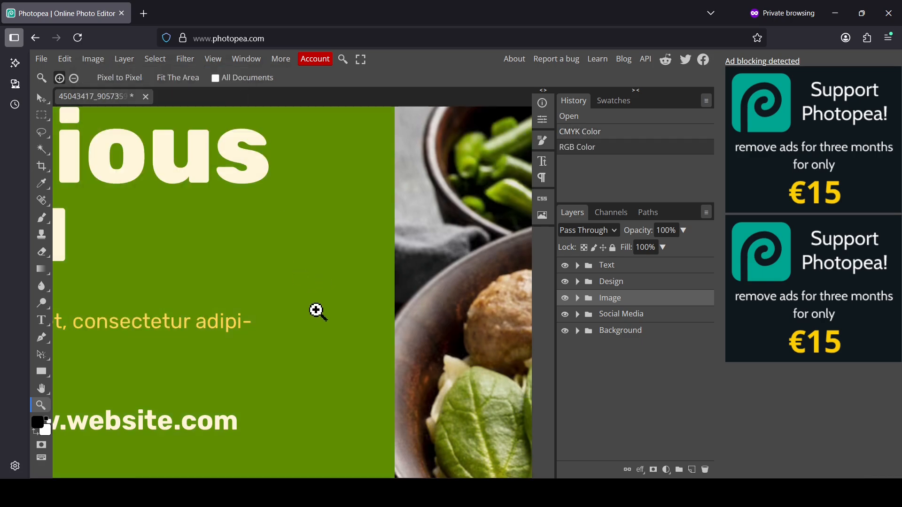
Convert the document to CMYK color mode again.
{"action": "left_click", "coordinate": [88, 58]}
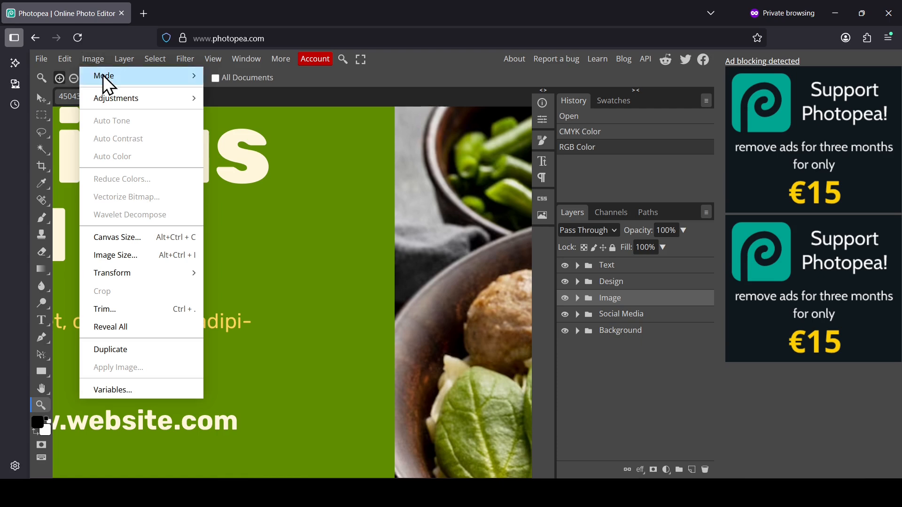
{"action": "mouse_move", "coordinate": [106, 76]}
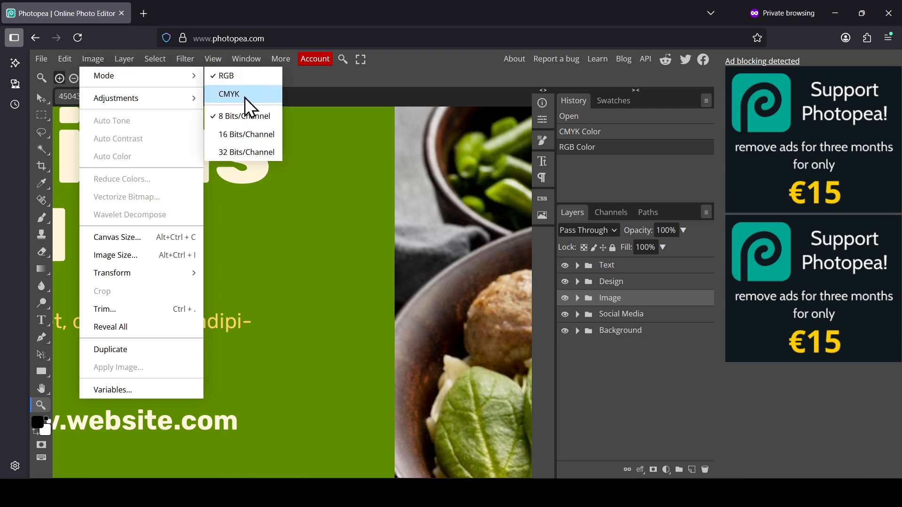
{"action": "left_click", "coordinate": [244, 97]}
Add a Hue/Saturation adjustment layer directly above the Background group.
{"action": "right_click", "coordinate": [309, 319]}
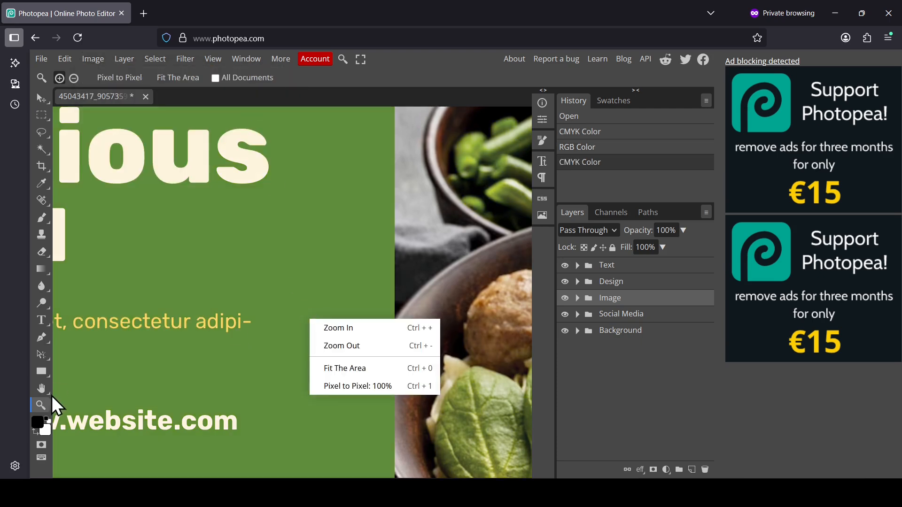
{"action": "left_click", "coordinate": [365, 368]}
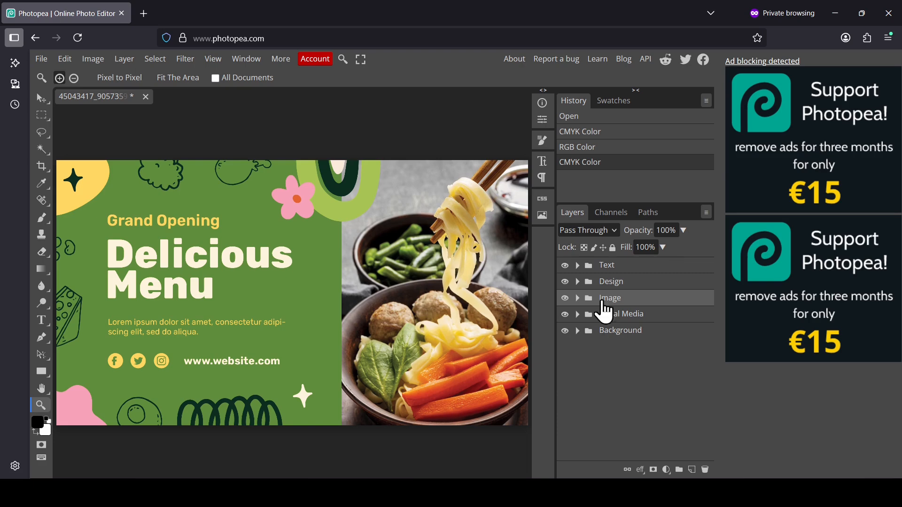
{"action": "left_click", "coordinate": [626, 336]}
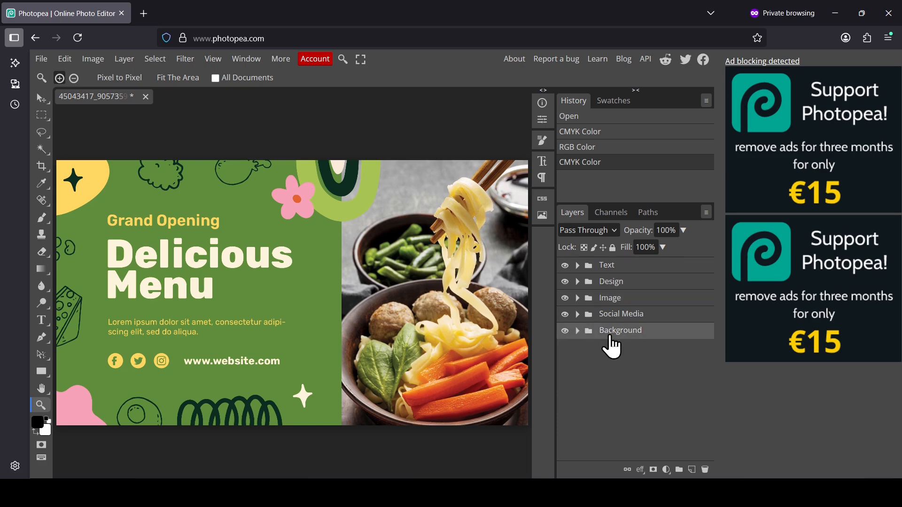
{"action": "left_click", "coordinate": [565, 331]}
{"action": "left_click", "coordinate": [565, 331]}
{"action": "left_click", "coordinate": [667, 469]}
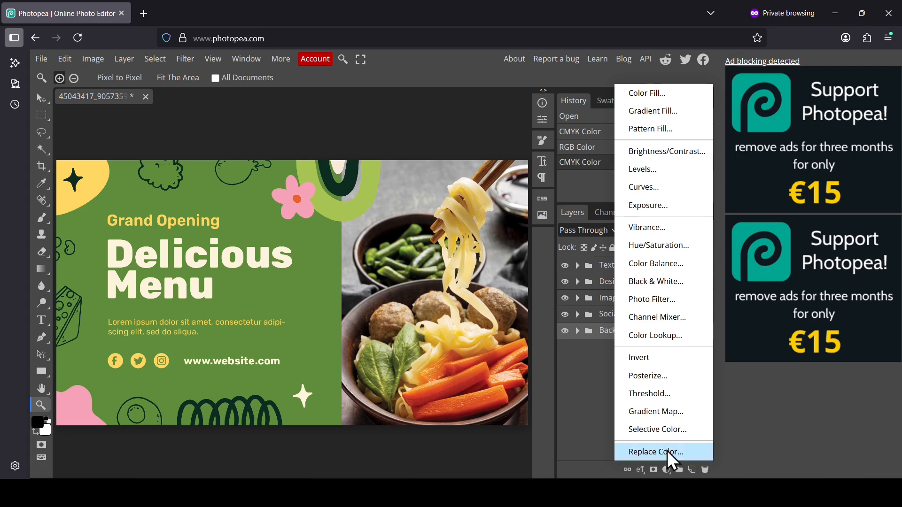
{"action": "left_click", "coordinate": [660, 247]}
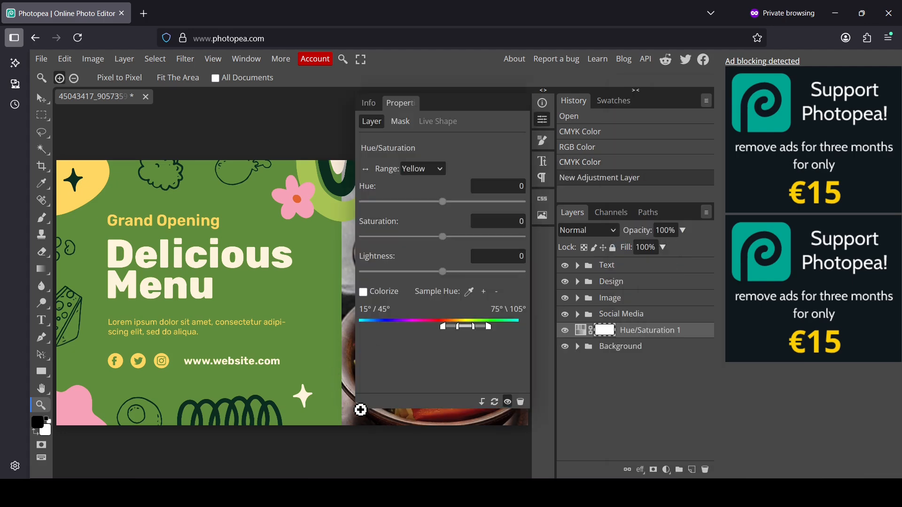
Clip the new Hue/Saturation adjustment to the Background group.
{"action": "left_click_drag", "start_coordinate": [360, 405], "coordinate": [408, 379]}
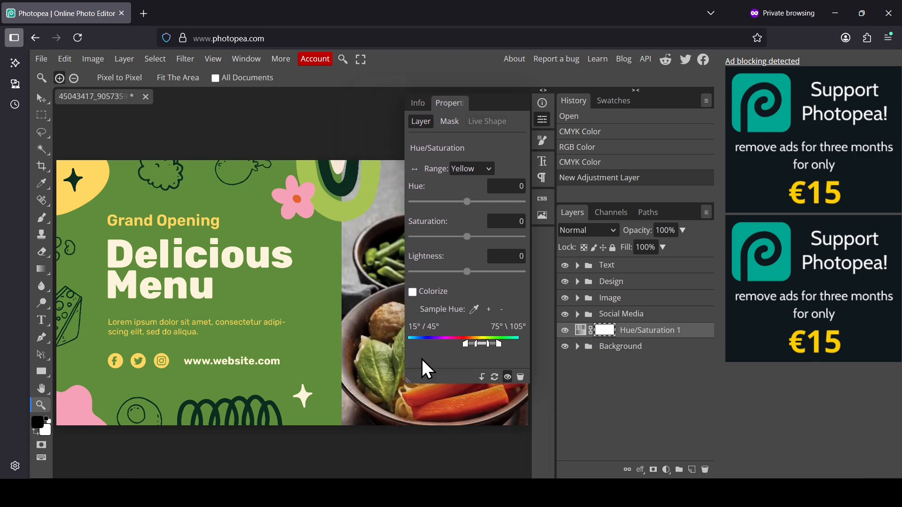
{"action": "left_click", "coordinate": [481, 381]}
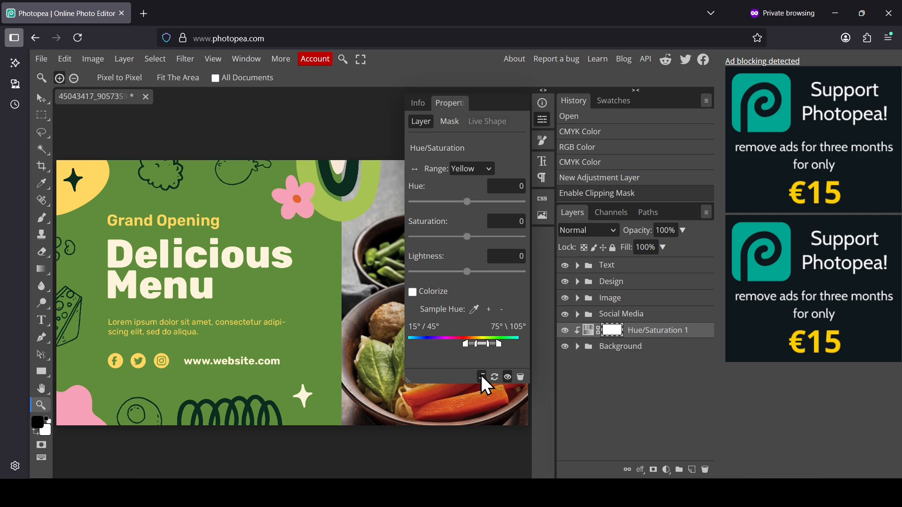
Set the Hue/Saturation range to Master.
{"action": "left_click", "coordinate": [484, 171]}
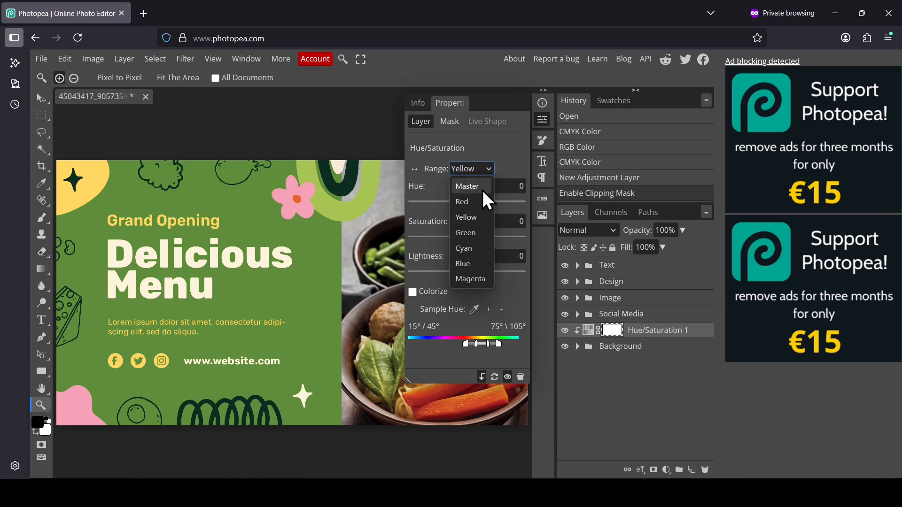
{"action": "left_click", "coordinate": [482, 188]}
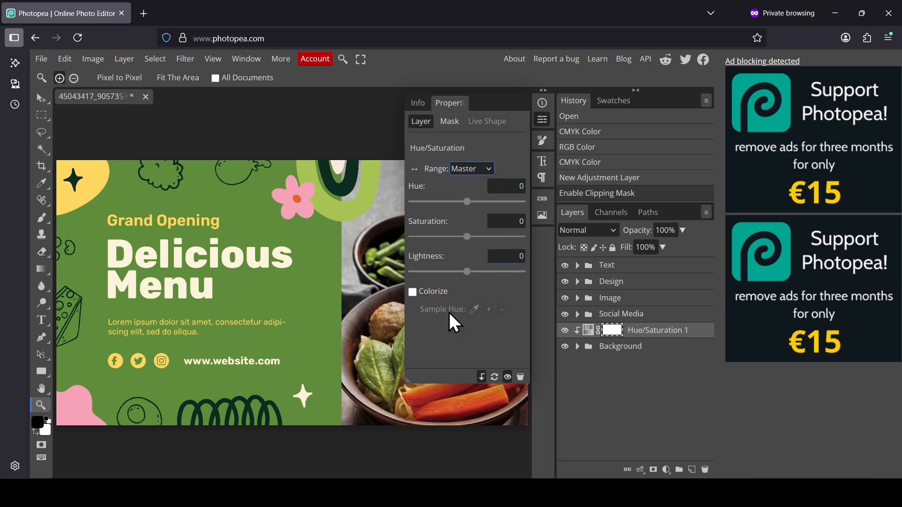
{"action": "left_click", "coordinate": [473, 172]}
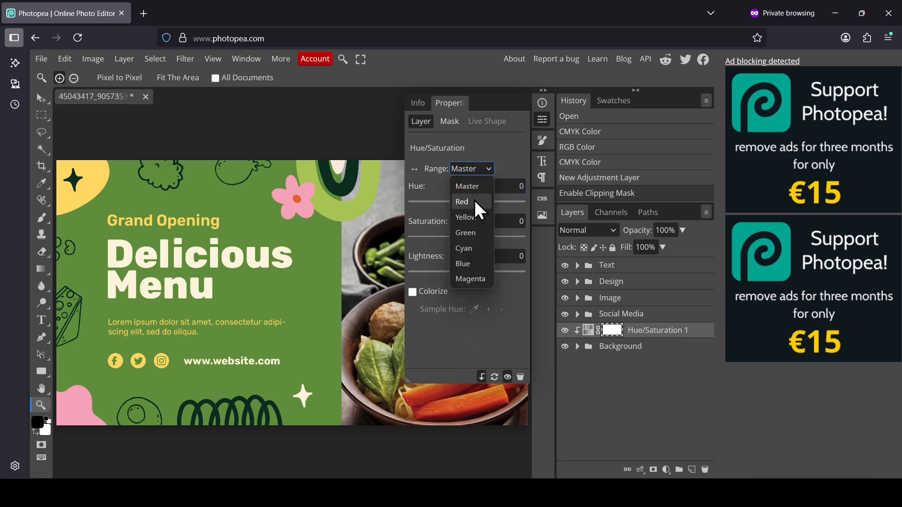
{"action": "left_click", "coordinate": [475, 173]}
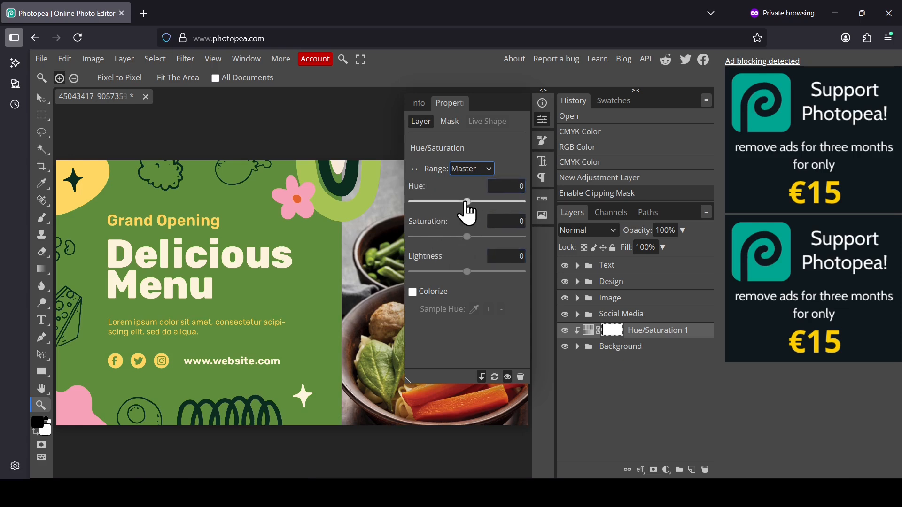
Try various hue, saturation and lightness values, then reset the adjustment to defaults.
{"action": "left_click_drag", "start_coordinate": [467, 201], "coordinate": [519, 236]}
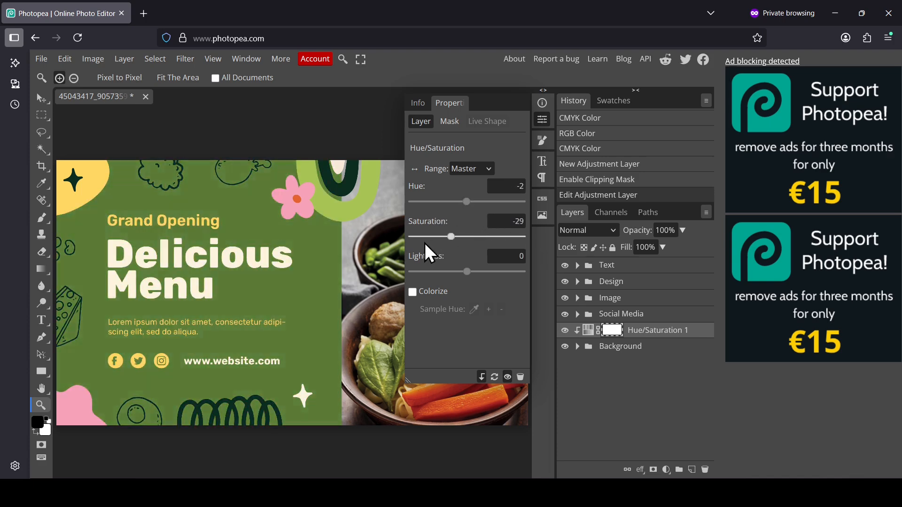
{"action": "mouse_move", "coordinate": [469, 255]}
{"action": "left_mouse_down"}
{"action": "mouse_move", "coordinate": [398, 246]}
{"action": "mouse_move", "coordinate": [472, 240]}
{"action": "mouse_move", "coordinate": [467, 272]}
{"action": "mouse_move", "coordinate": [476, 272]}
{"action": "mouse_move", "coordinate": [457, 272]}
{"action": "mouse_move", "coordinate": [471, 272]}
{"action": "left_mouse_up"}
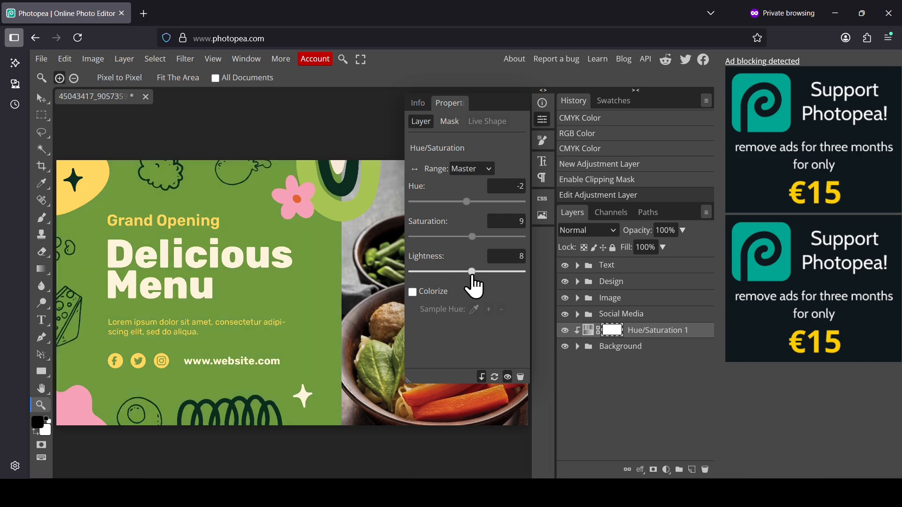
{"action": "left_click_drag", "start_coordinate": [468, 201], "coordinate": [473, 202]}
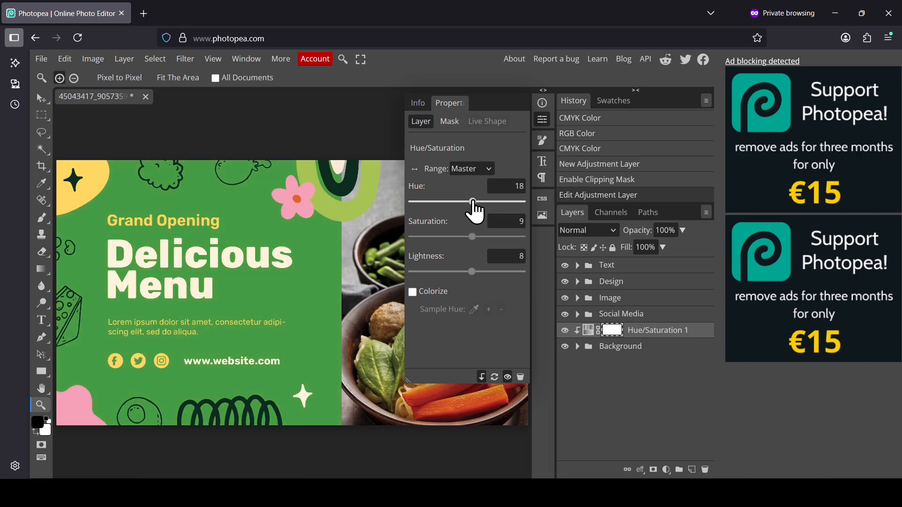
{"action": "left_click_drag", "start_coordinate": [472, 236], "coordinate": [468, 237]}
{"action": "left_click_drag", "start_coordinate": [471, 274], "coordinate": [463, 275]}
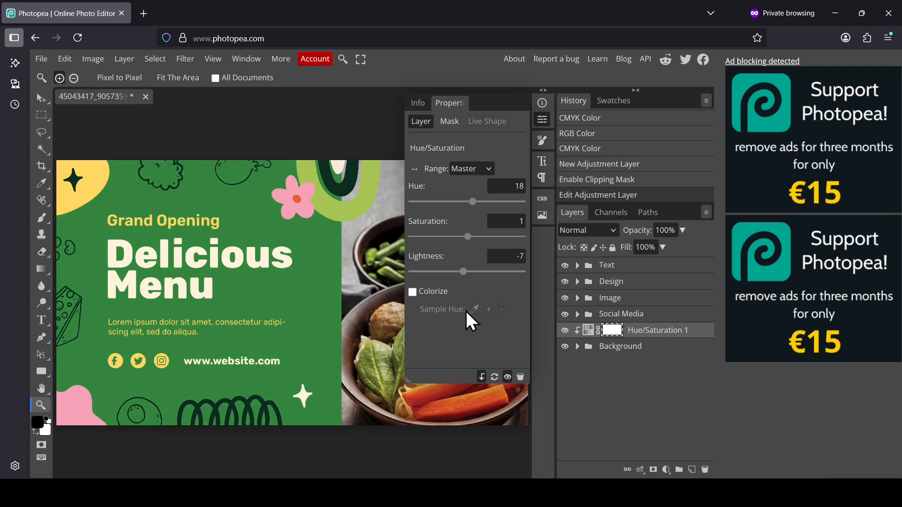
{"action": "left_click", "coordinate": [495, 377]}
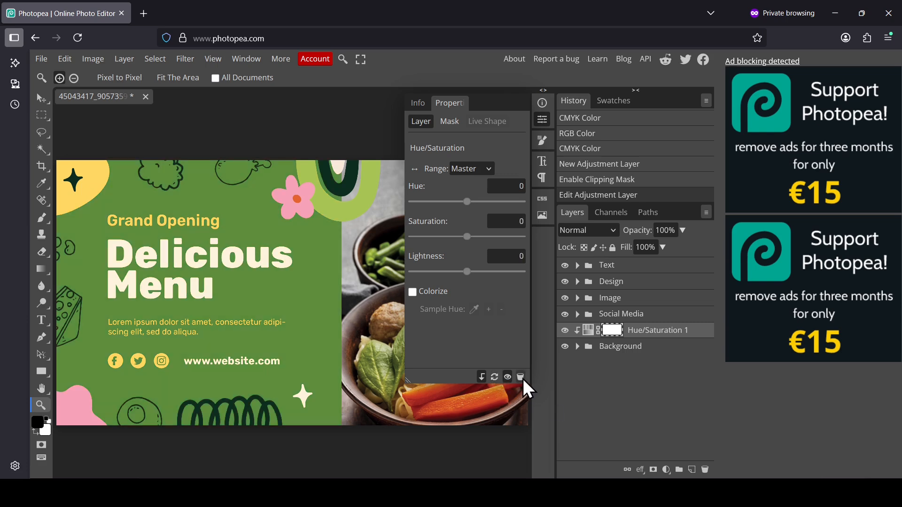
Set the background adjustment's hue to 18.
{"action": "left_click_drag", "start_coordinate": [465, 204], "coordinate": [474, 204]}
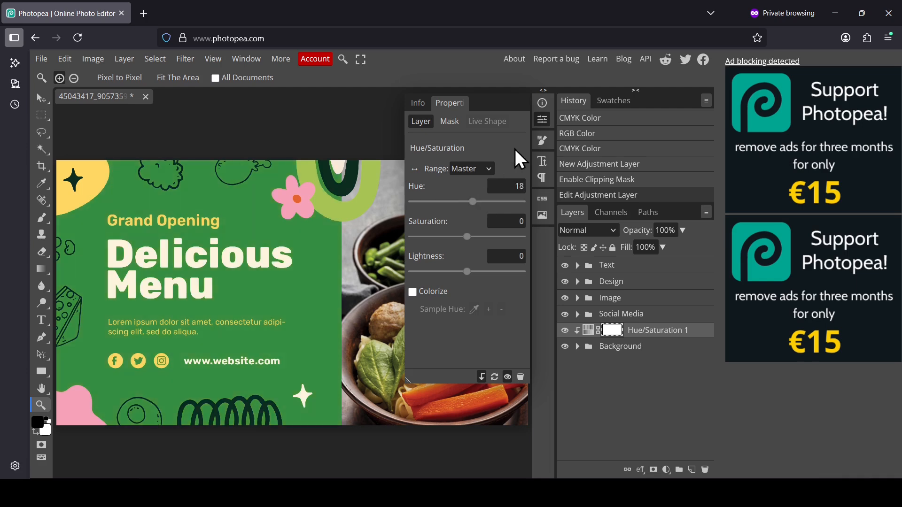
{"action": "left_click", "coordinate": [542, 119]}
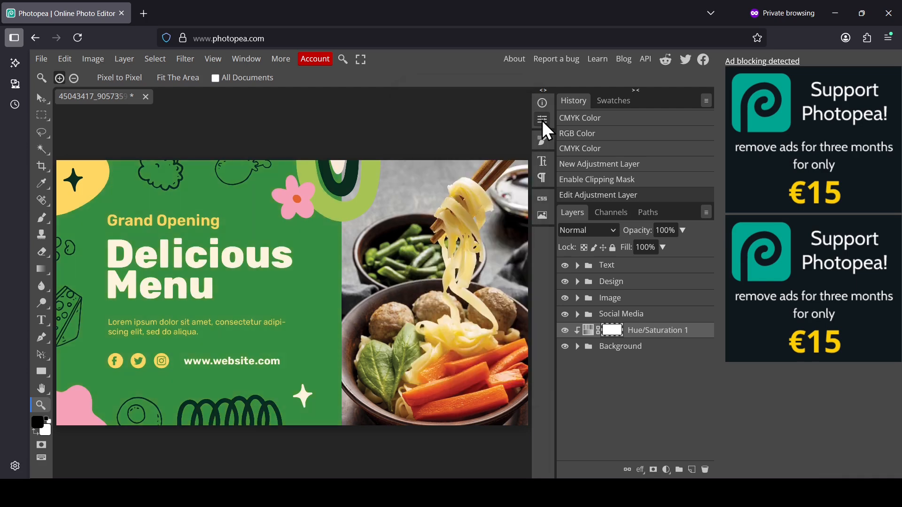
Add a Hue/Saturation adjustment layer above the Design group and clip it to that group.
{"action": "left_click", "coordinate": [610, 281]}
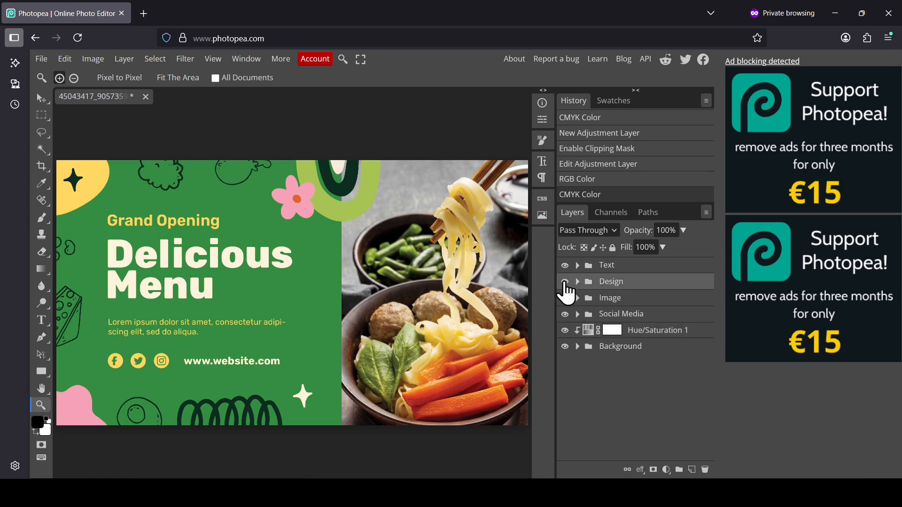
{"action": "left_click", "coordinate": [565, 282]}
{"action": "left_click", "coordinate": [565, 282]}
{"action": "left_click", "coordinate": [666, 470]}
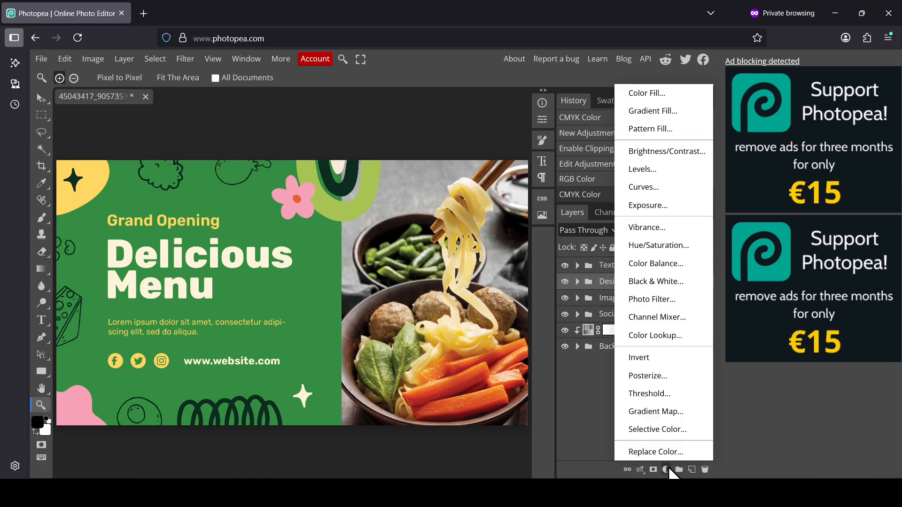
{"action": "left_click", "coordinate": [660, 245]}
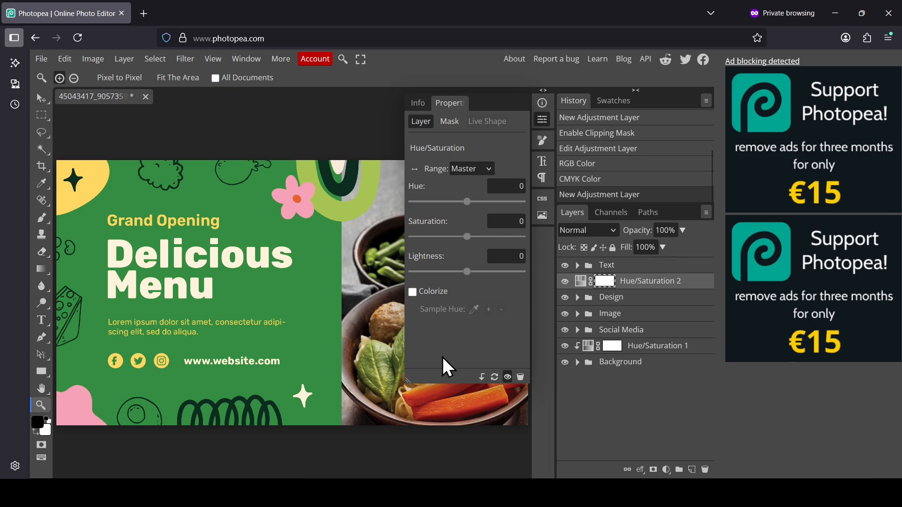
{"action": "left_click", "coordinate": [480, 379]}
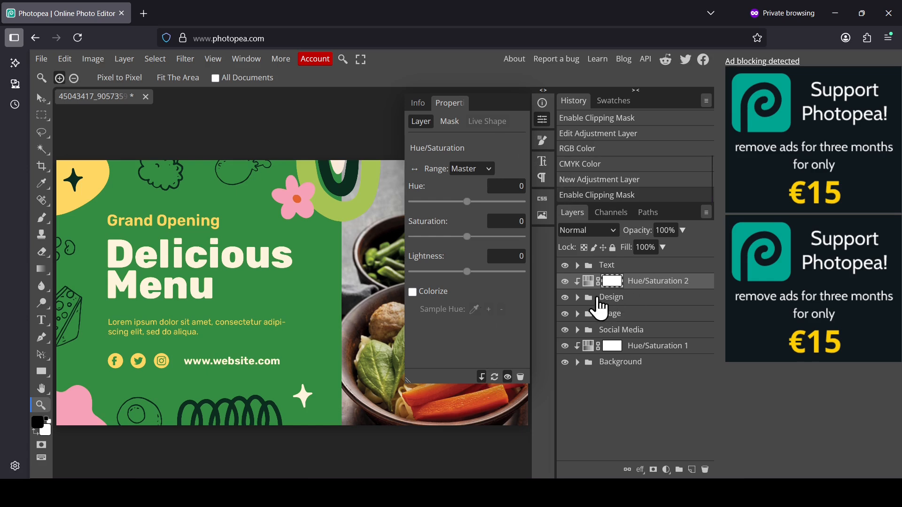
{"action": "left_click", "coordinate": [92, 185]}
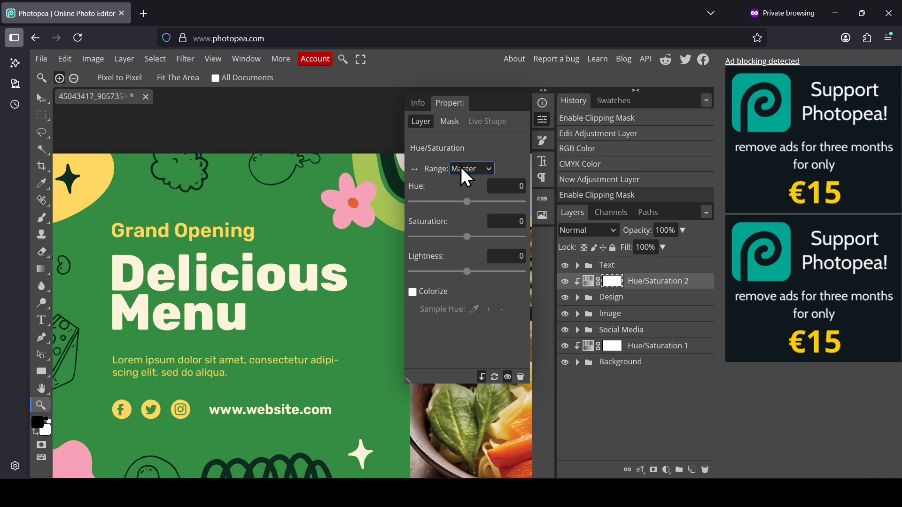
Set the Design adjustment's range to Yellow, try small hue shifts, and reset the adjustment.
{"action": "left_click", "coordinate": [479, 168]}
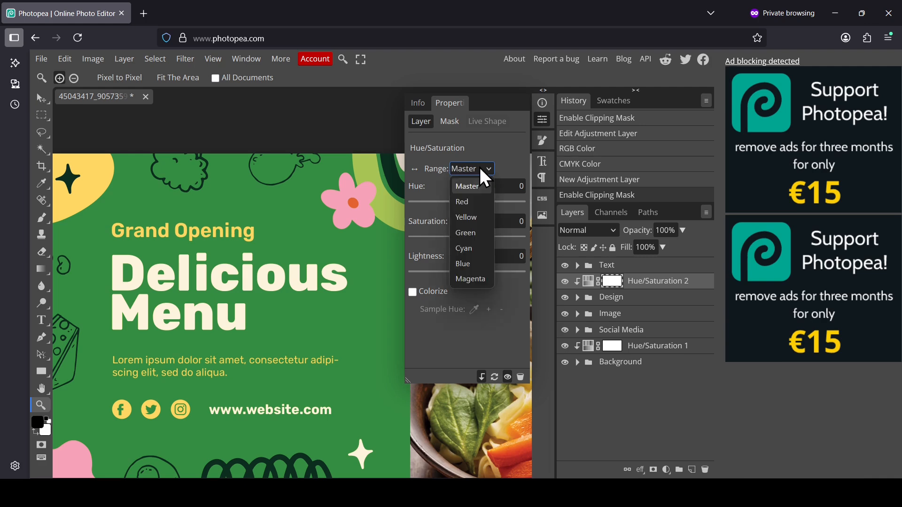
{"action": "left_click", "coordinate": [469, 218]}
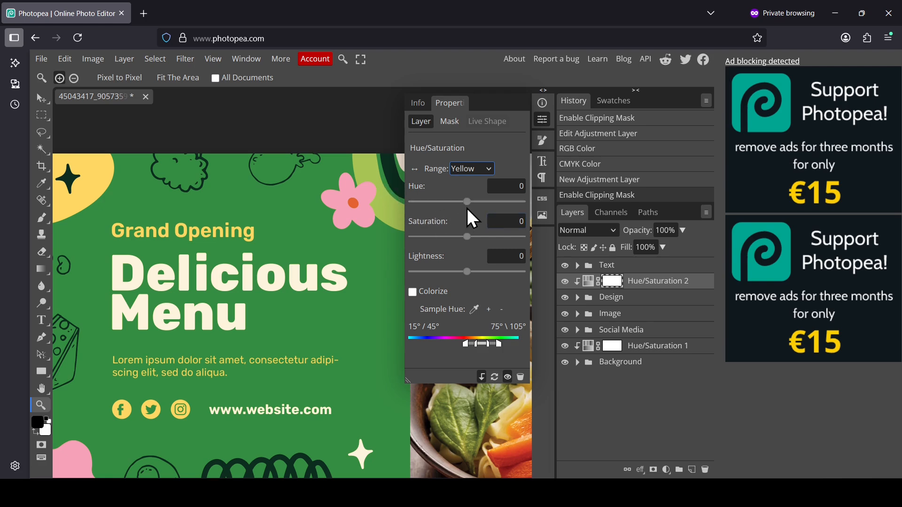
{"action": "mouse_move", "coordinate": [467, 202]}
{"action": "left_mouse_down"}
{"action": "mouse_move", "coordinate": [486, 202]}
{"action": "mouse_move", "coordinate": [467, 202]}
{"action": "left_mouse_up"}
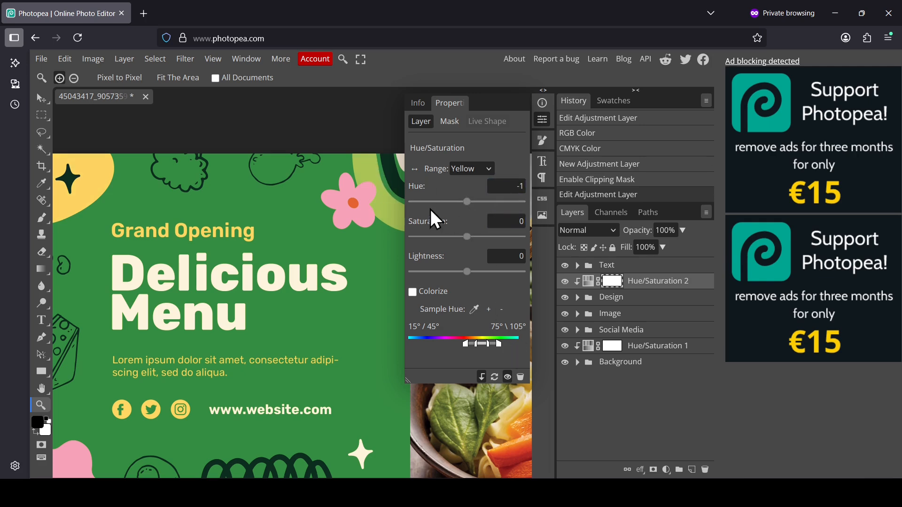
{"action": "left_click", "coordinate": [465, 202]}
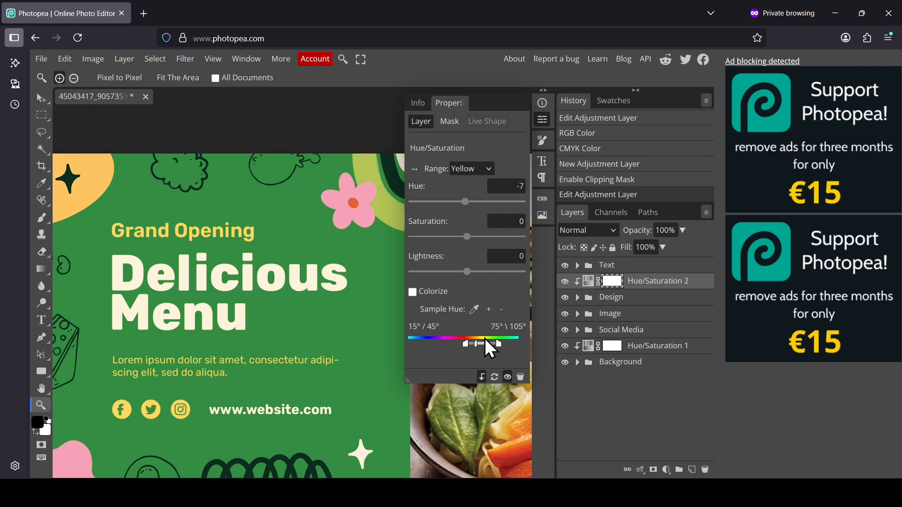
{"action": "left_click", "coordinate": [494, 377]}
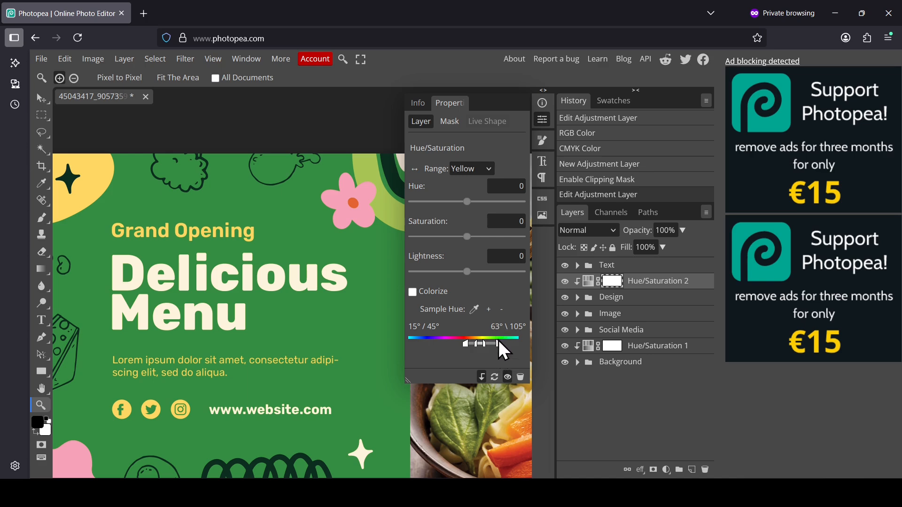
Narrow the yellow range to 30°/45°–63°\75° and set the hue to 62.
{"action": "left_click_drag", "start_coordinate": [499, 348], "coordinate": [473, 345]}
{"action": "left_click_drag", "start_coordinate": [465, 201], "coordinate": [486, 207]}
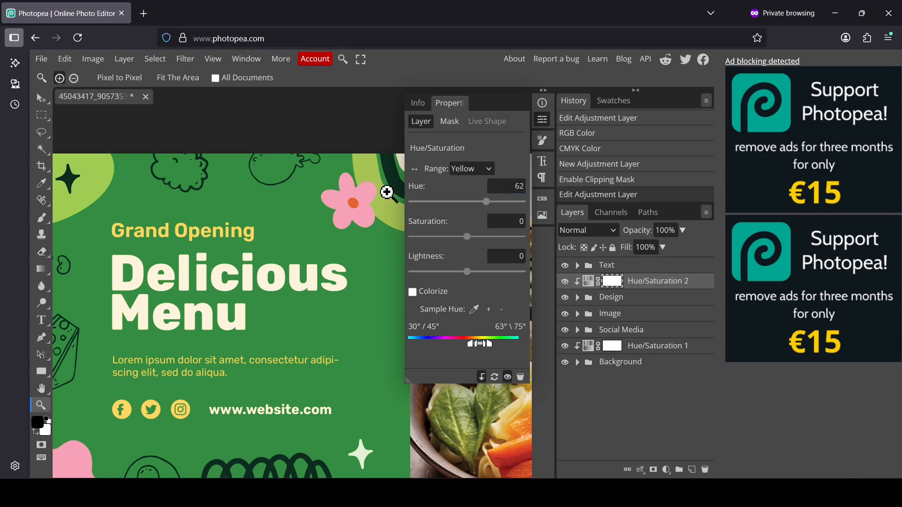
Fit the canvas in view, close the Properties panel, and toggle the Design adjustment layer off and on to compare.
{"action": "right_click", "coordinate": [269, 267]}
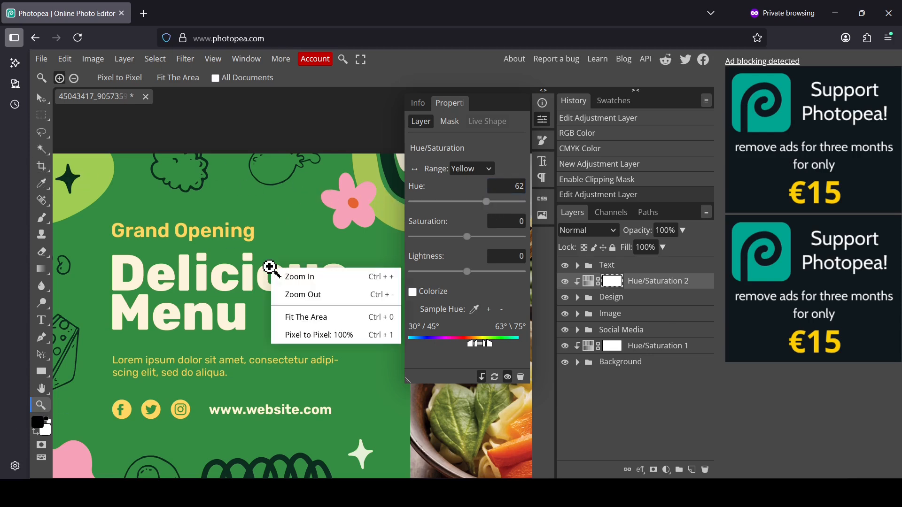
{"action": "left_click", "coordinate": [332, 316]}
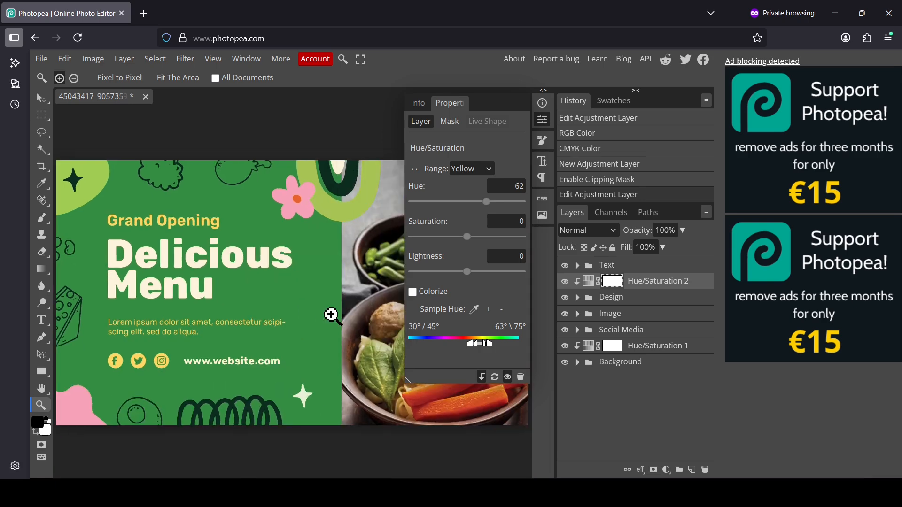
{"action": "left_click", "coordinate": [543, 119]}
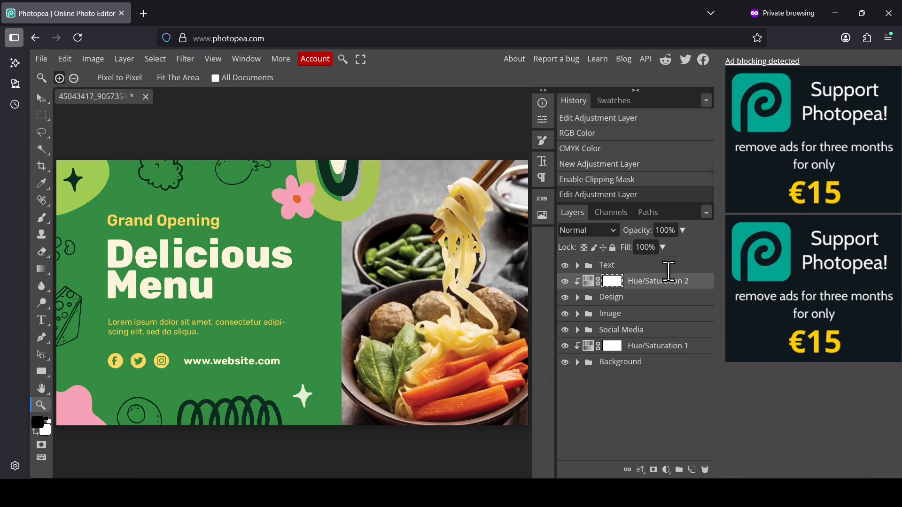
{"action": "left_click", "coordinate": [566, 281]}
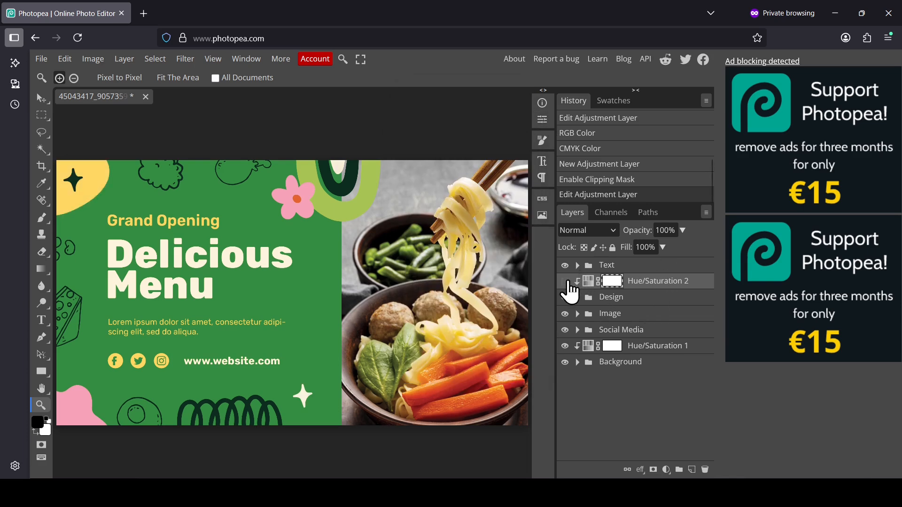
{"action": "left_click", "coordinate": [566, 281]}
Check the document's current color mode in the image mode options.
{"action": "left_click", "coordinate": [99, 60]}
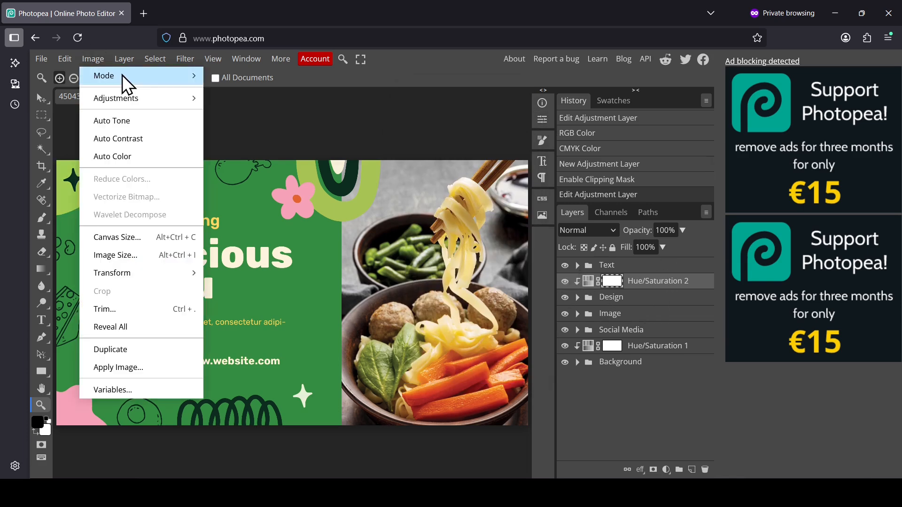
{"action": "mouse_move", "coordinate": [123, 75]}
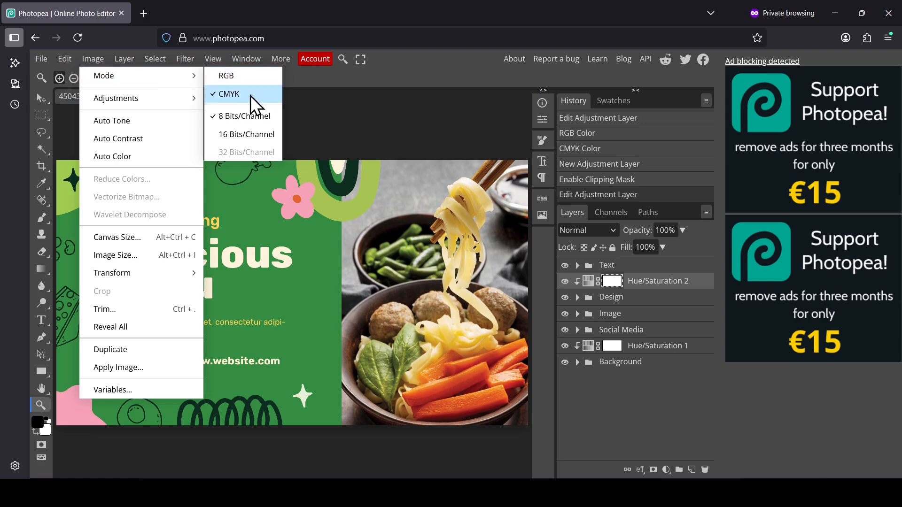